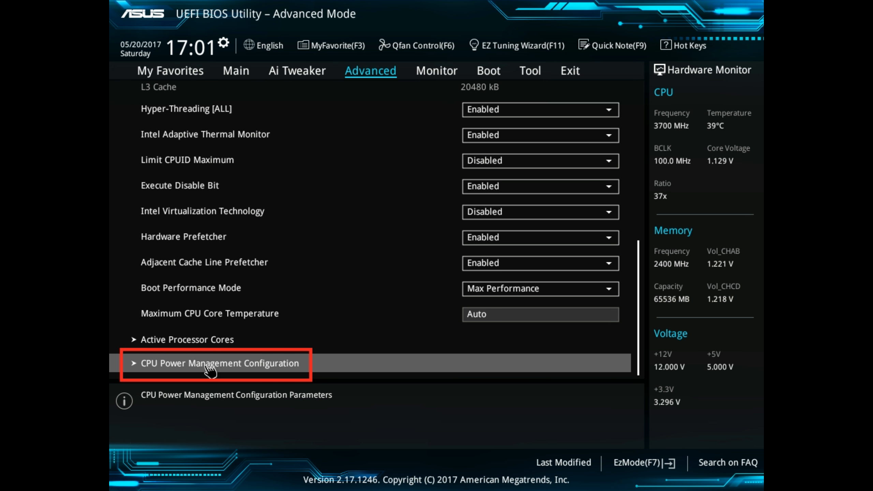
Open the CPU Power Management Configuration in the BIOS's advanced CPU settings
{"action": "left_click", "coordinate": [208, 371]}
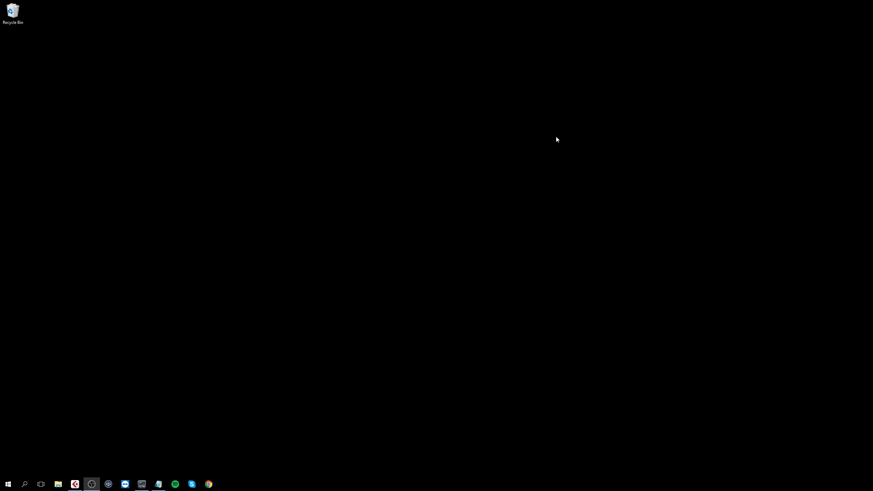
Open the advanced power settings of the High performance plan in Control Panel's Power Options
{"action": "left_click", "coordinate": [25, 484]}
{"action": "type", "text": "c"}
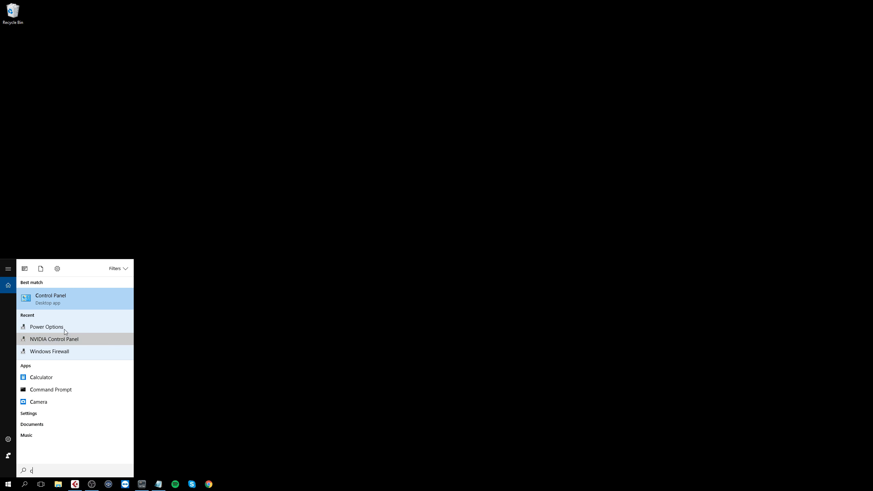
{"action": "left_click", "coordinate": [67, 295]}
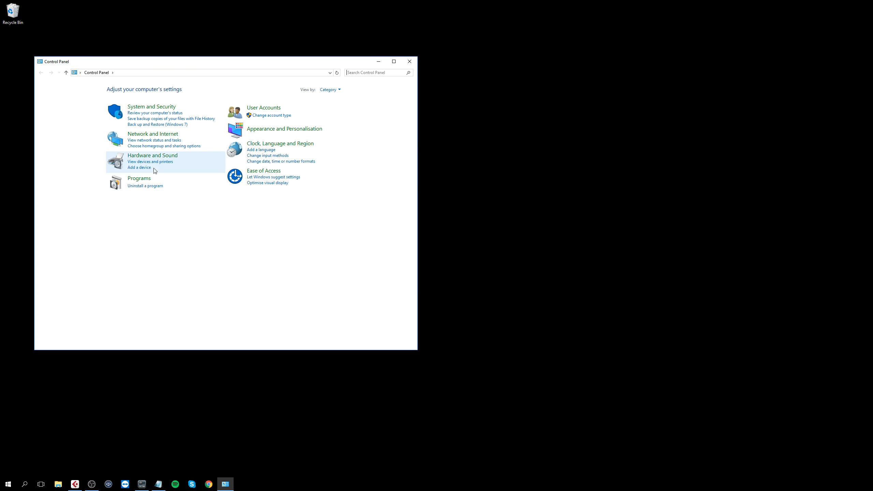
{"action": "left_click", "coordinate": [153, 155]}
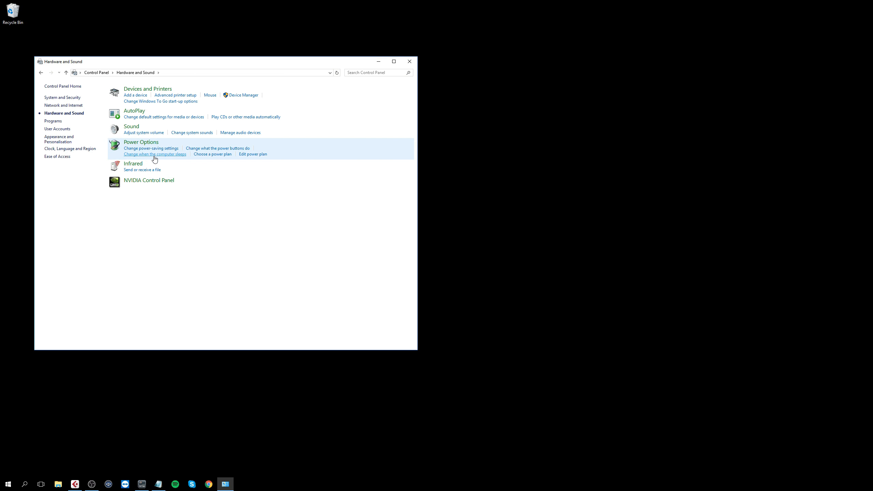
{"action": "left_click", "coordinate": [148, 142]}
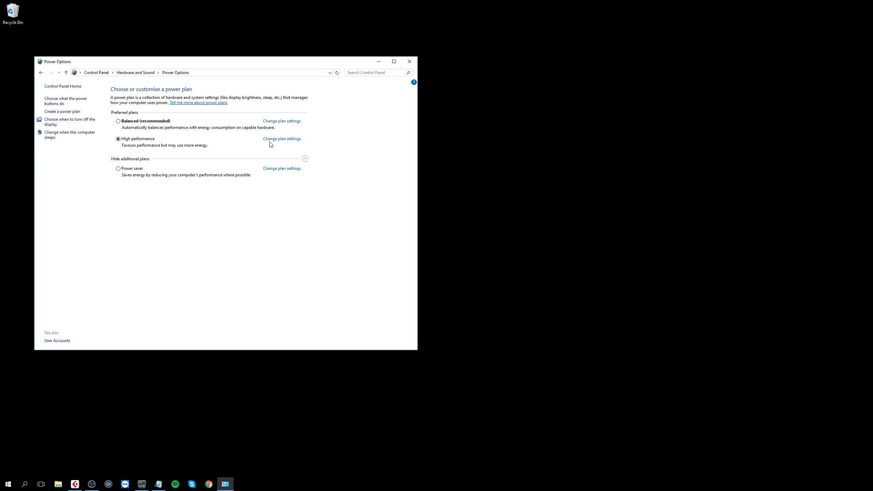
{"action": "left_click", "coordinate": [278, 139]}
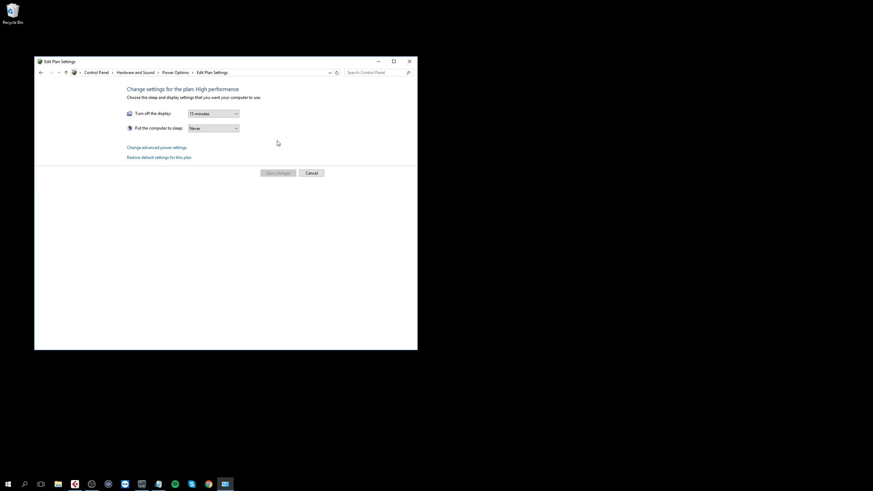
{"action": "left_click", "coordinate": [164, 148]}
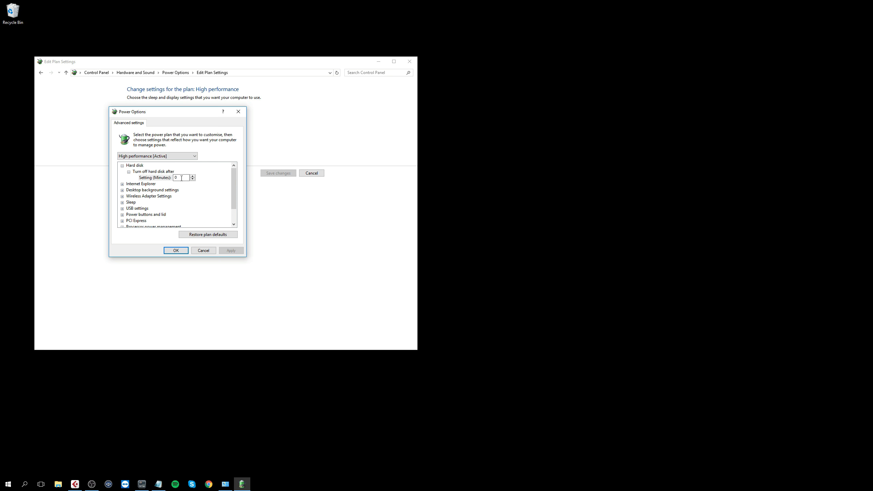
Check the plan's hard disk turn-off time and USB selective suspend setting
{"action": "left_click", "coordinate": [157, 172]}
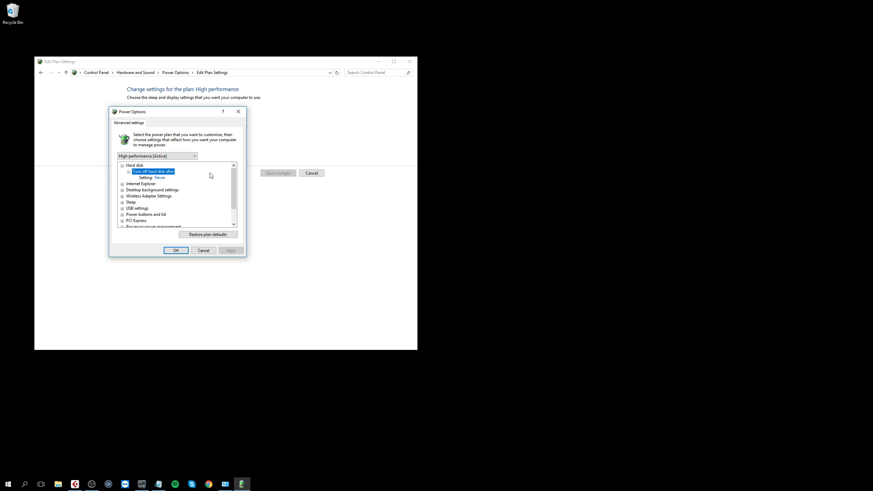
{"action": "left_click", "coordinate": [123, 209]}
{"action": "left_click", "coordinate": [129, 215]}
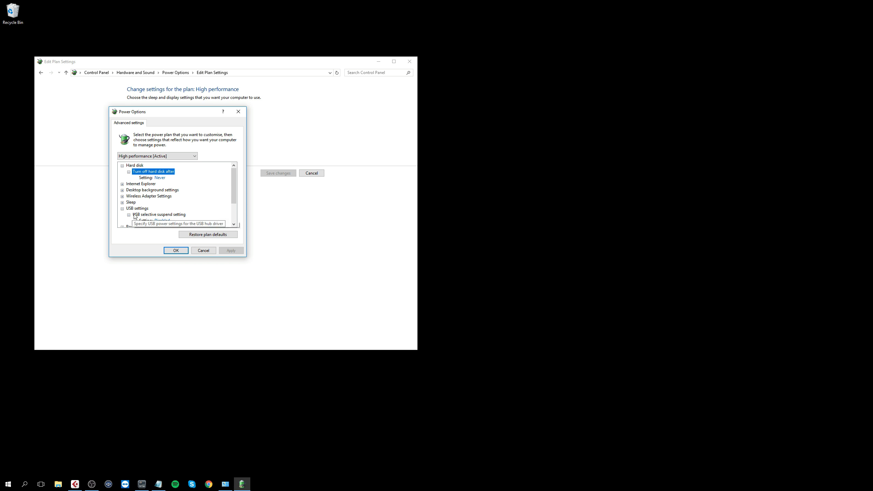
{"action": "scroll", "coordinate": [204, 201], "scroll_direction": "down", "scroll_amount": 1}
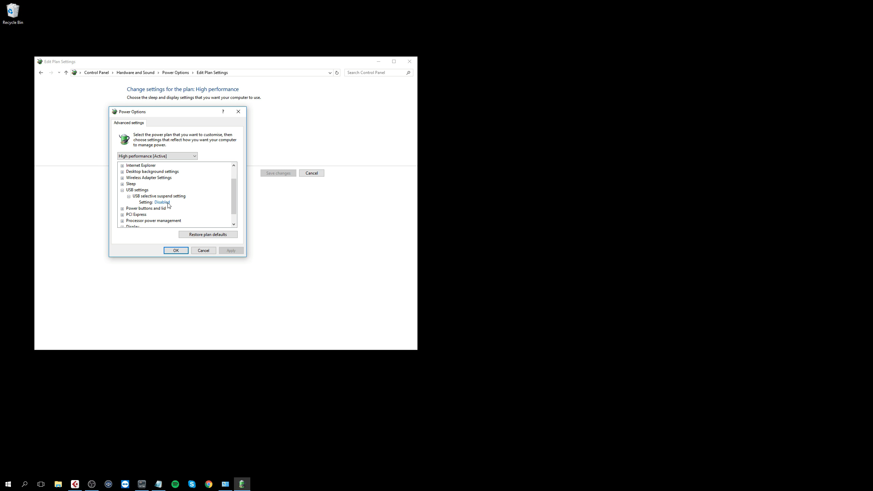
{"action": "scroll", "coordinate": [169, 205], "scroll_direction": "down", "scroll_amount": 1}
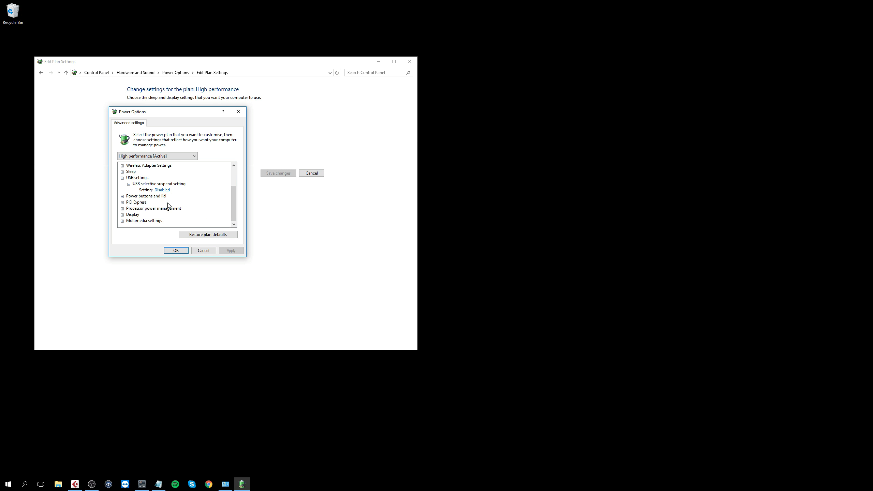
Check the minimum and maximum processor state under processor power management and close the advanced power settings
{"action": "left_click", "coordinate": [122, 209]}
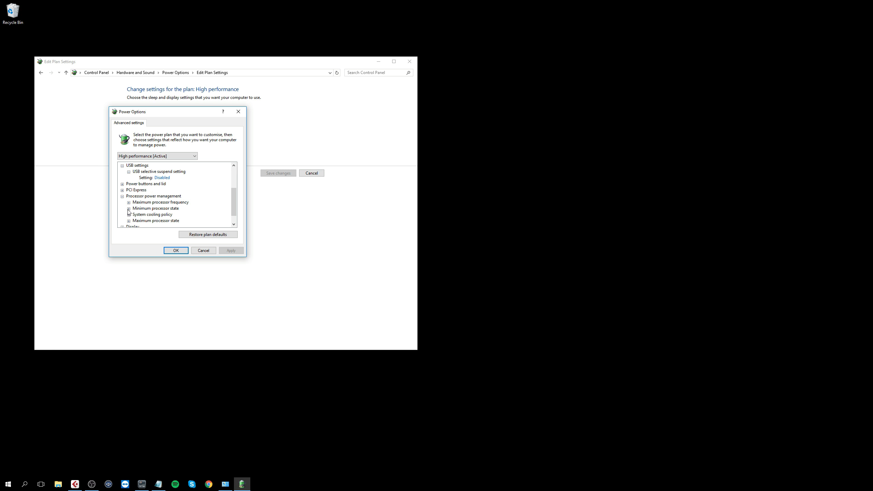
{"action": "left_click", "coordinate": [129, 209]}
{"action": "scroll", "coordinate": [129, 211], "scroll_direction": "down", "scroll_amount": 1}
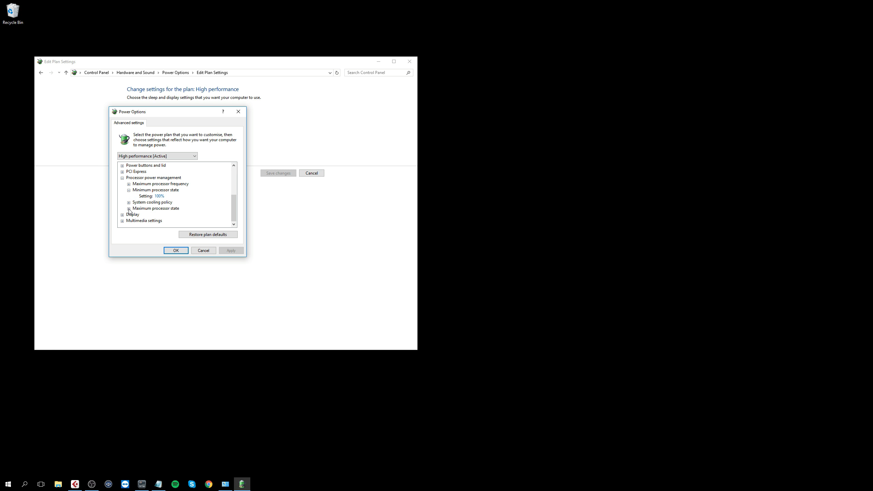
{"action": "left_click", "coordinate": [129, 209]}
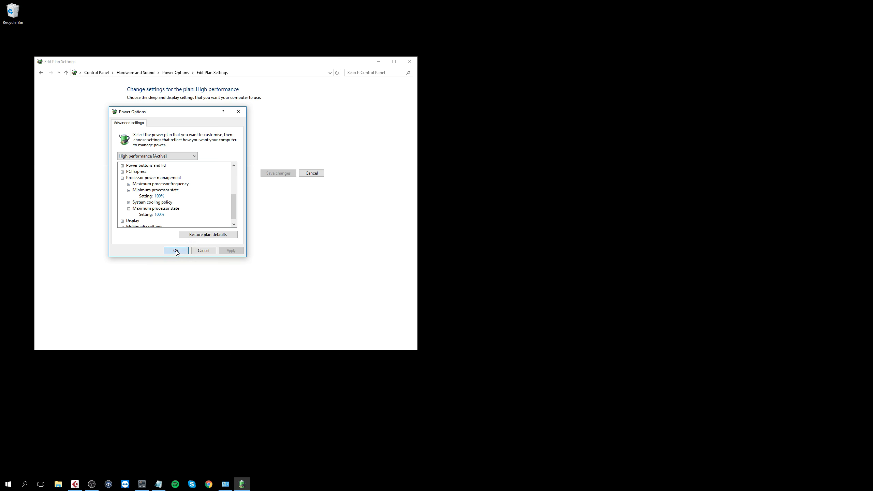
{"action": "left_click", "coordinate": [175, 249]}
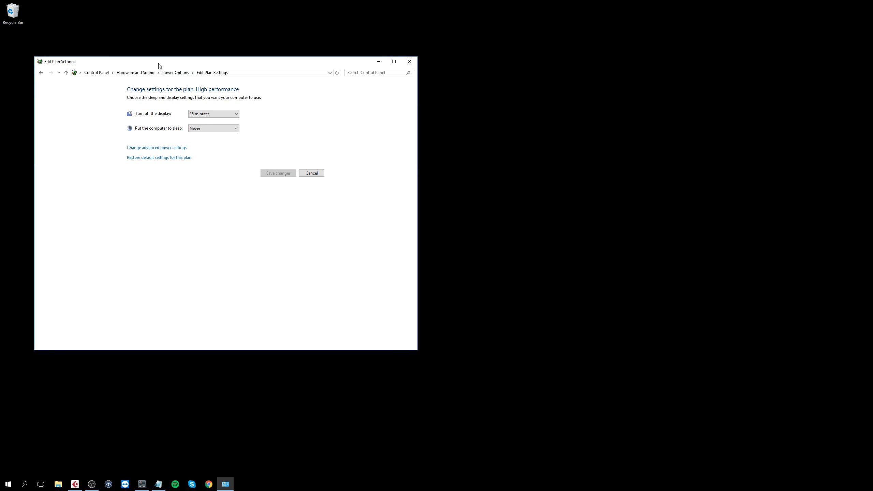
Open the Sound settings from Hardware and Sound and select the RME Fireface UFX System Sound playback device
{"action": "left_click", "coordinate": [152, 73]}
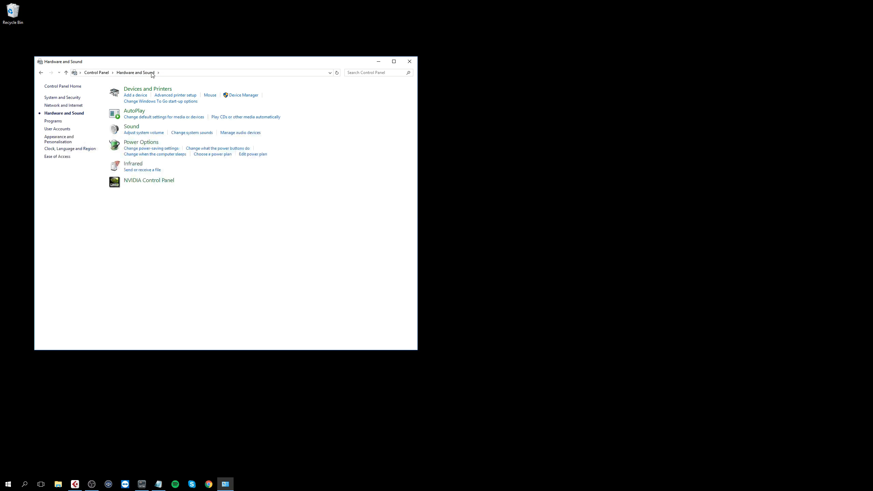
{"action": "left_click", "coordinate": [132, 127]}
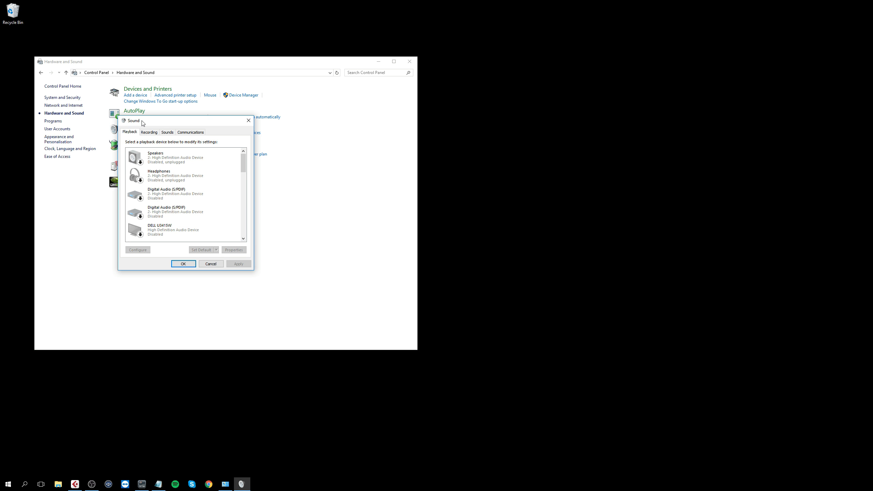
{"action": "scroll", "coordinate": [201, 193], "scroll_direction": "down", "scroll_amount": 3}
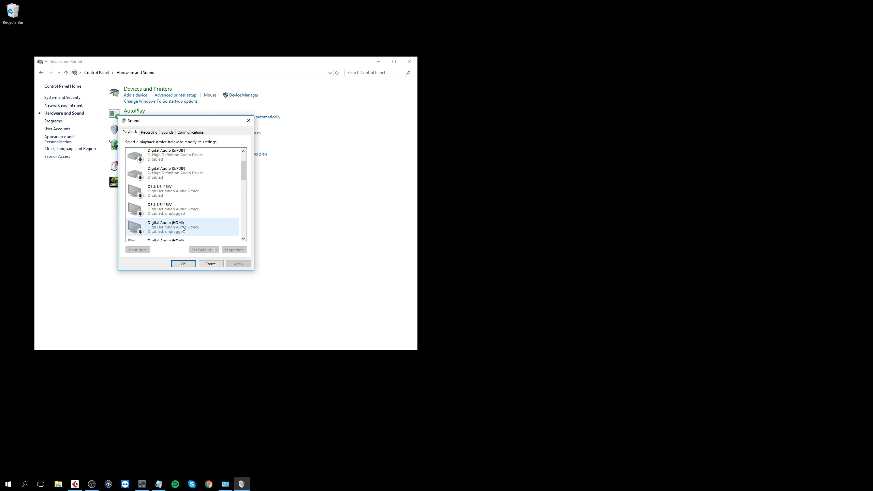
{"action": "scroll", "coordinate": [183, 229], "scroll_direction": "down", "scroll_amount": 6}
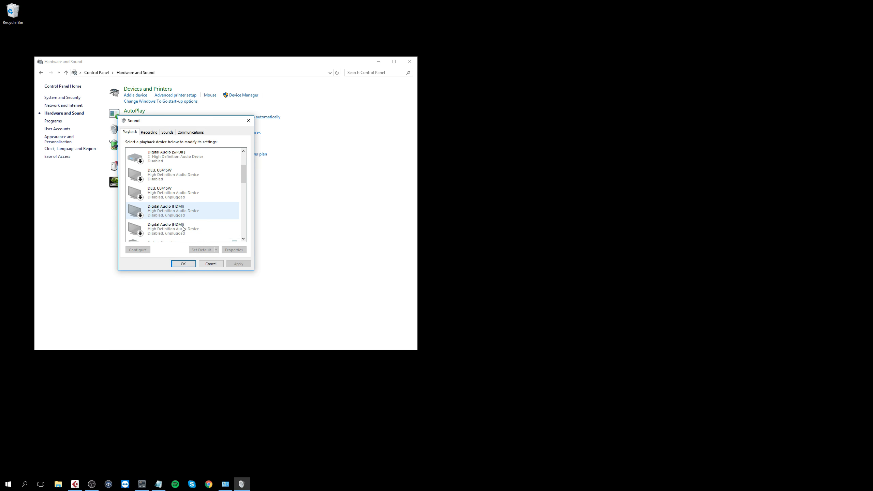
{"action": "scroll", "coordinate": [182, 227], "scroll_direction": "down", "scroll_amount": 2}
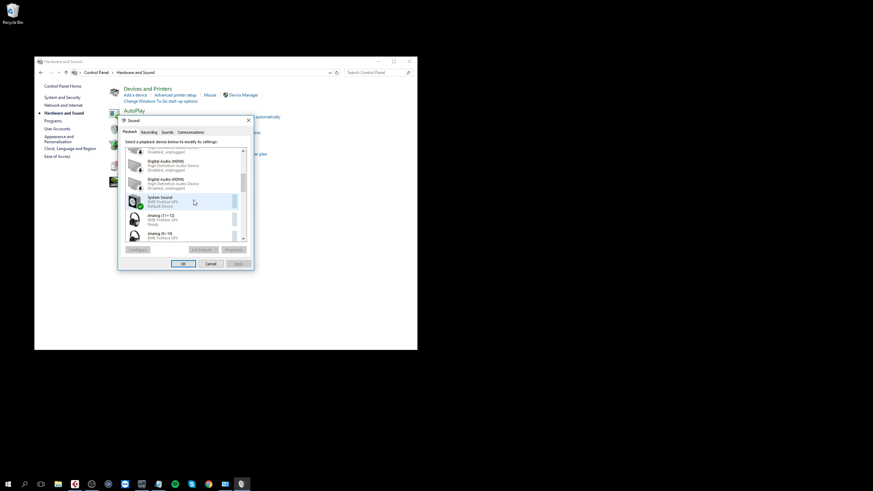
{"action": "left_click", "coordinate": [194, 202]}
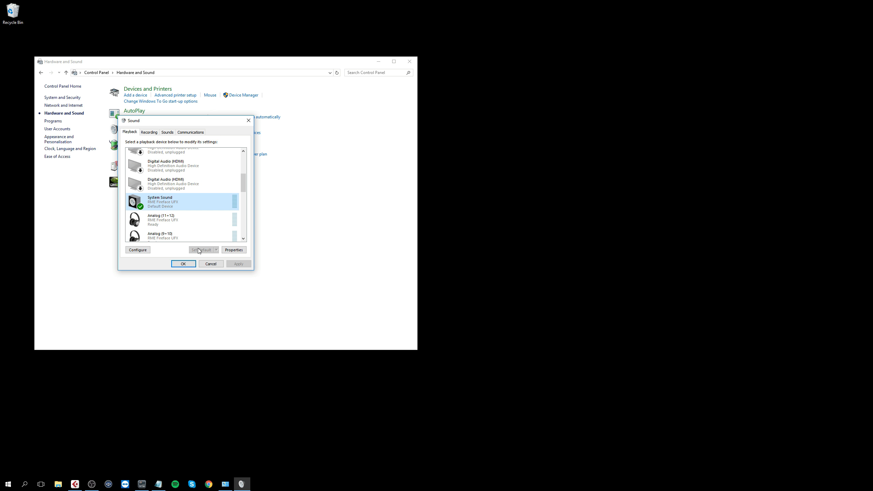
Switch to Cubase and route the Stereo Out bus in VST Connections to Analog 3 (1) for left and Analog 4 (1) for right
{"action": "left_click", "coordinate": [75, 484]}
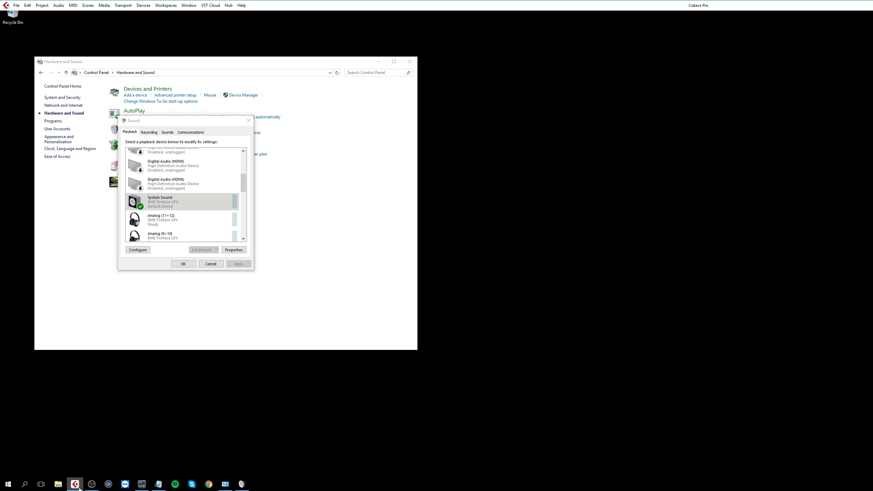
{"action": "left_click", "coordinate": [143, 5]}
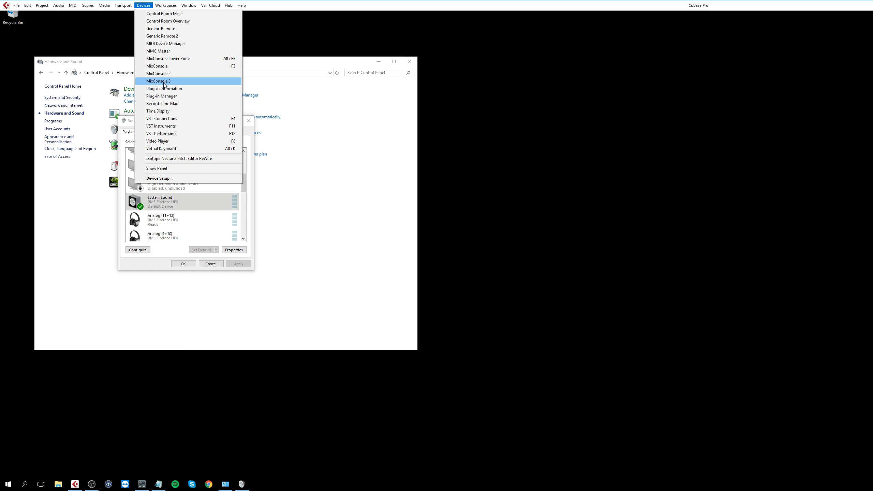
{"action": "left_click", "coordinate": [172, 119]}
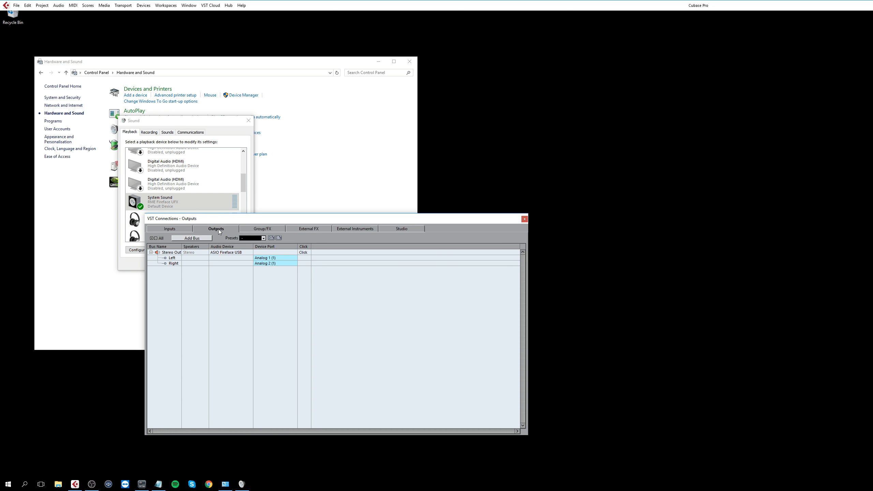
{"action": "left_click", "coordinate": [267, 259]}
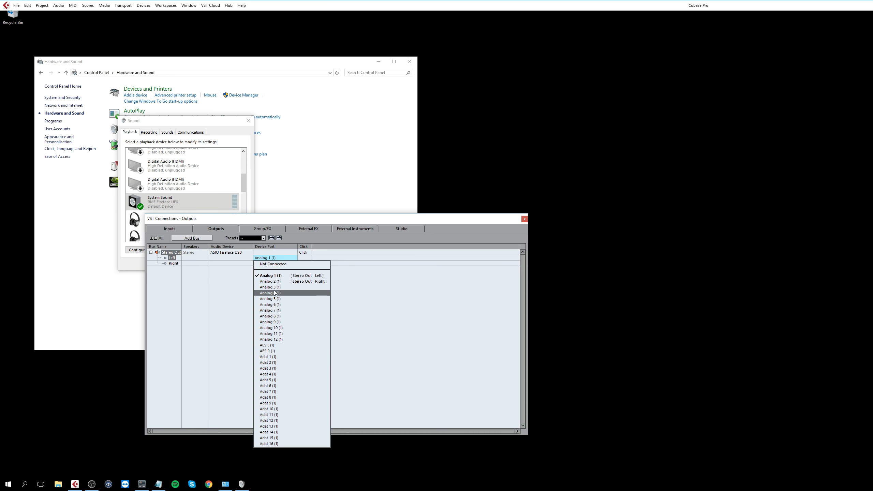
{"action": "left_click", "coordinate": [270, 288]}
{"action": "left_click", "coordinate": [274, 263]}
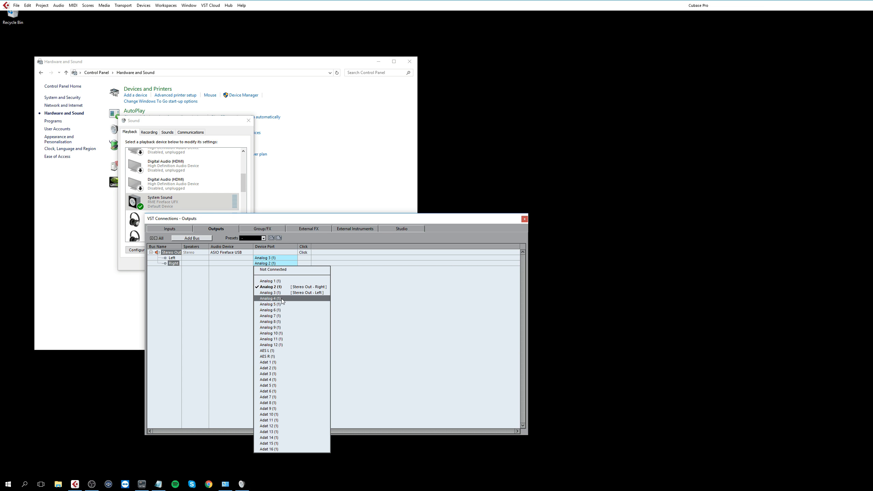
{"action": "left_click", "coordinate": [281, 298]}
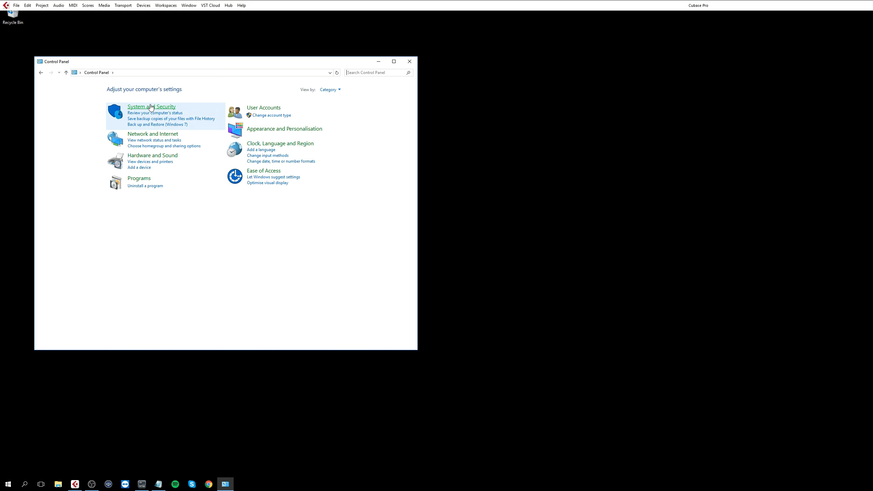
Open the advanced page of the Performance Options through Control Panel's advanced system settings
{"action": "left_click", "coordinate": [151, 107]}
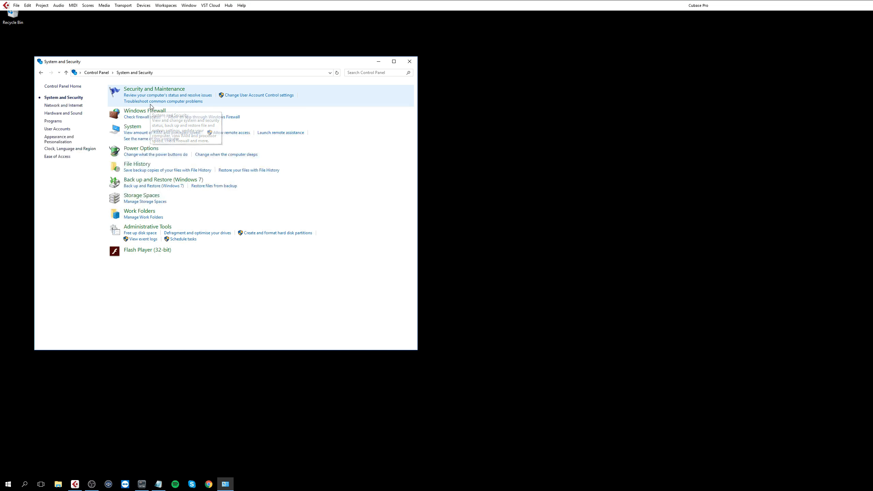
{"action": "left_click", "coordinate": [133, 127]}
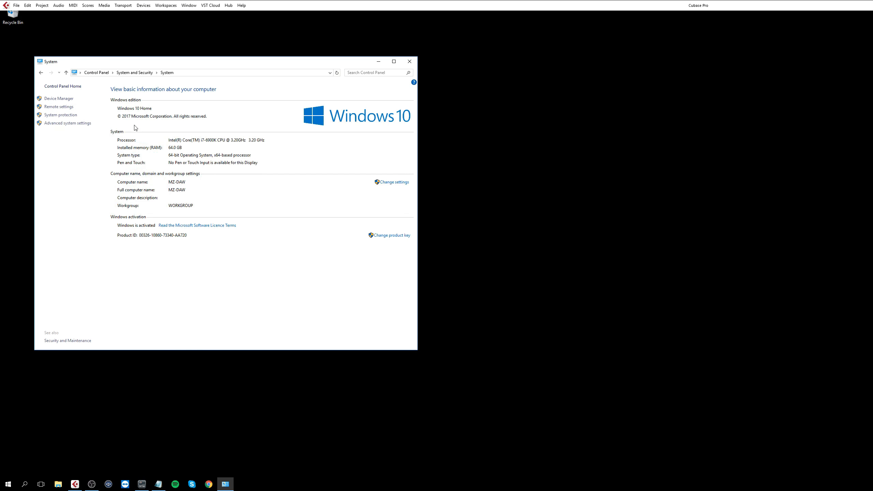
{"action": "left_click", "coordinate": [75, 124]}
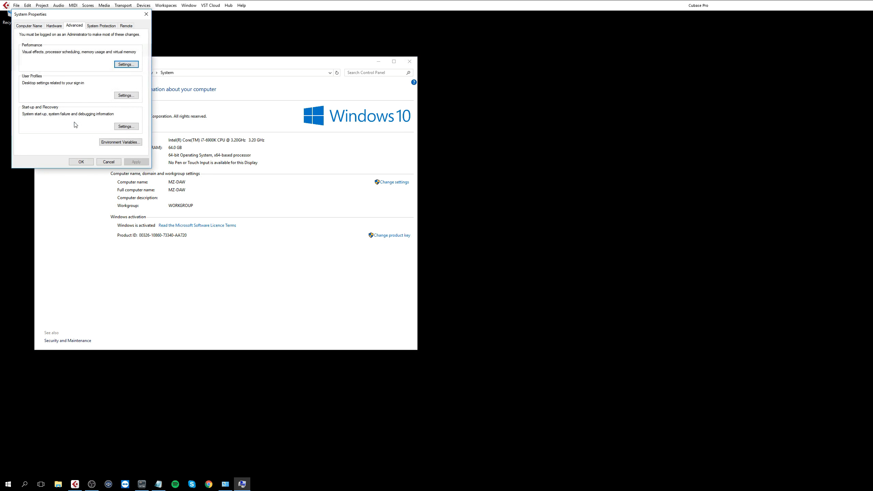
{"action": "left_click_drag", "start_coordinate": [73, 15], "coordinate": [185, 85]}
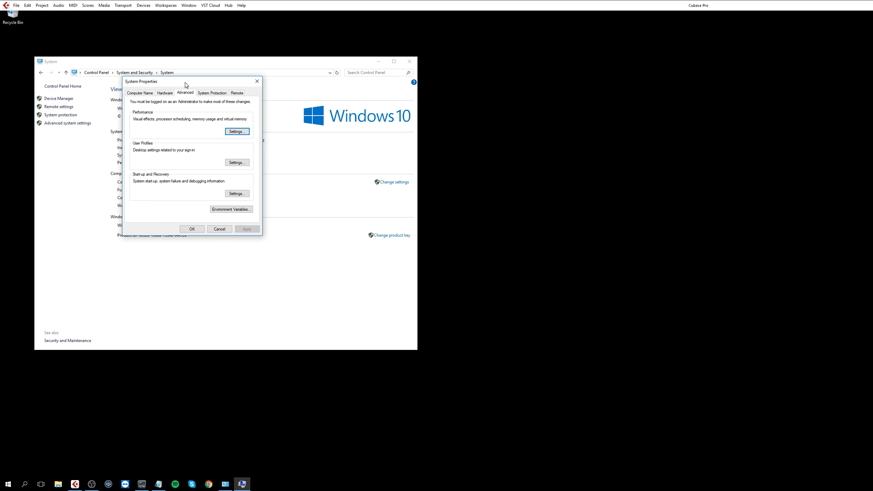
{"action": "left_click", "coordinate": [237, 131]}
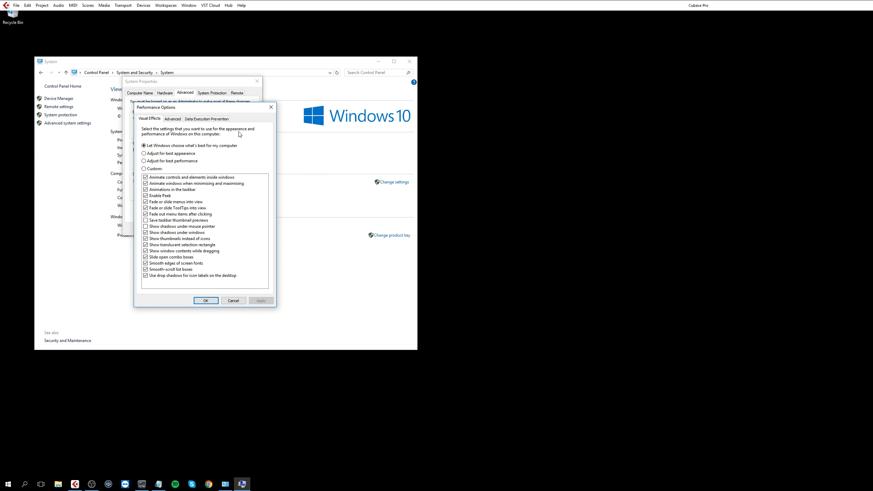
{"action": "left_click", "coordinate": [173, 119]}
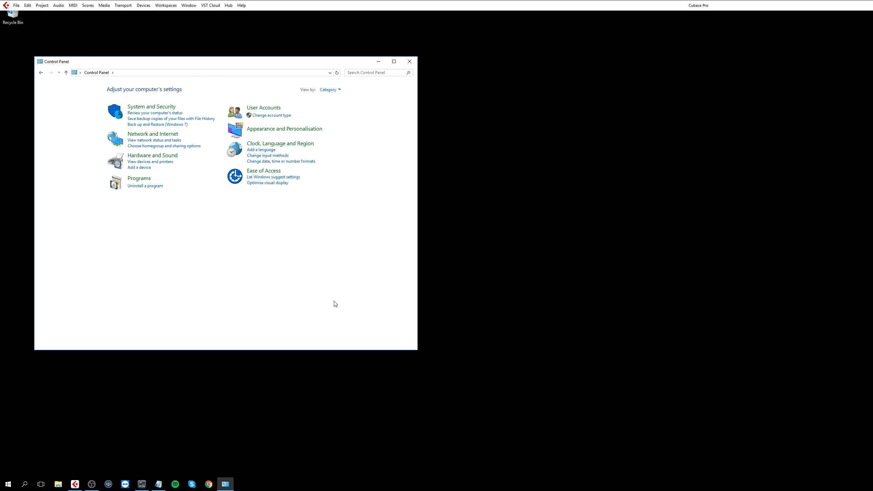
Open the settings for turning Windows Firewall on or off in Control Panel's System and Security section
{"action": "left_click", "coordinate": [151, 107]}
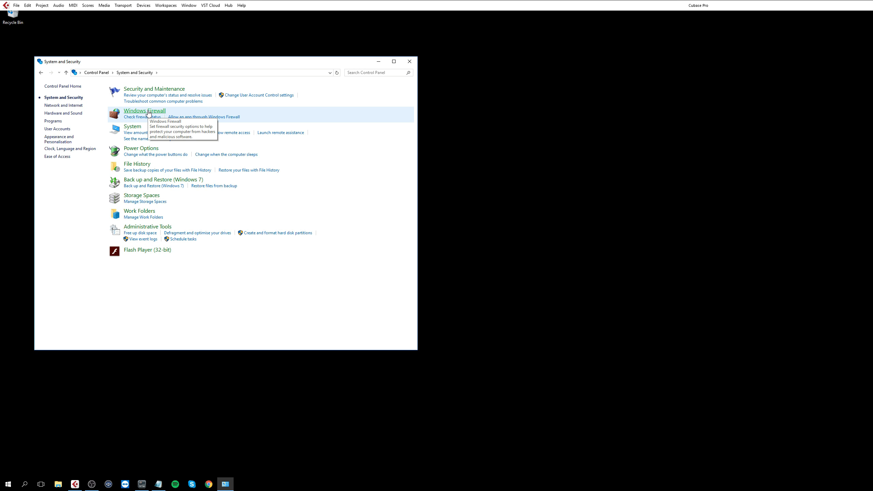
{"action": "left_click", "coordinate": [149, 111]}
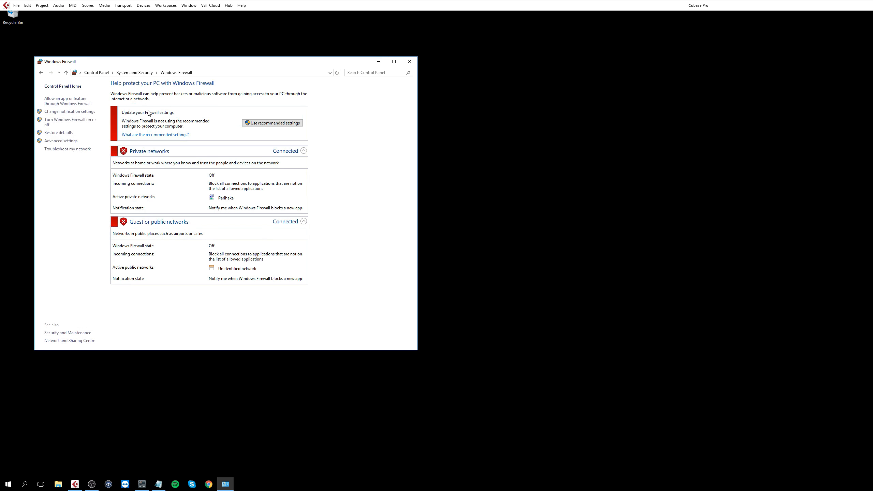
{"action": "left_click", "coordinate": [64, 124]}
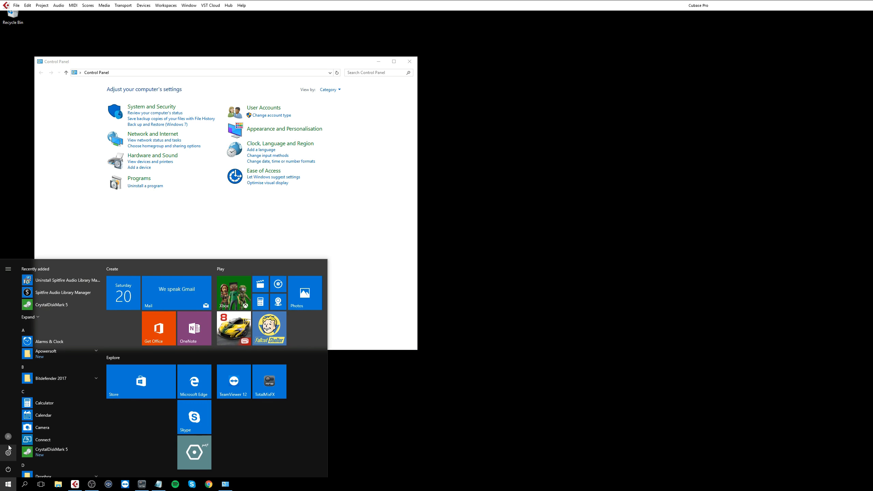
Open the connection properties of the active wireless network in Windows Settings
{"action": "left_click", "coordinate": [8, 451]}
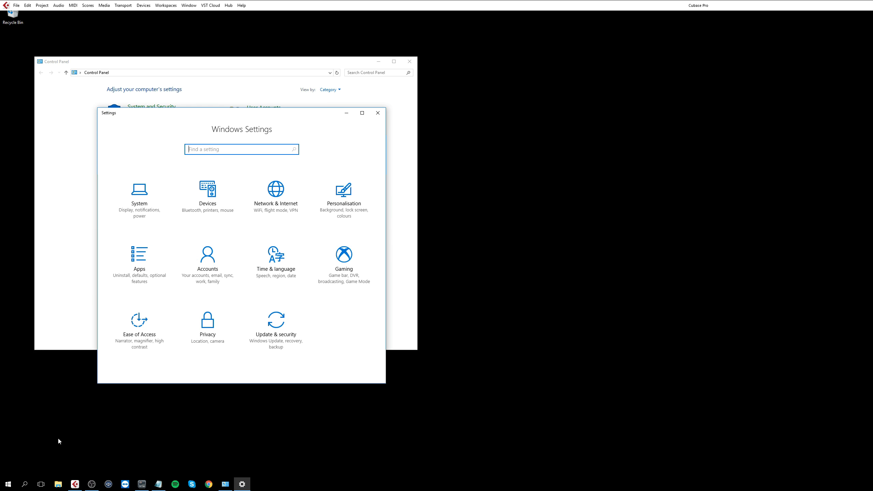
{"action": "left_click", "coordinate": [274, 190]}
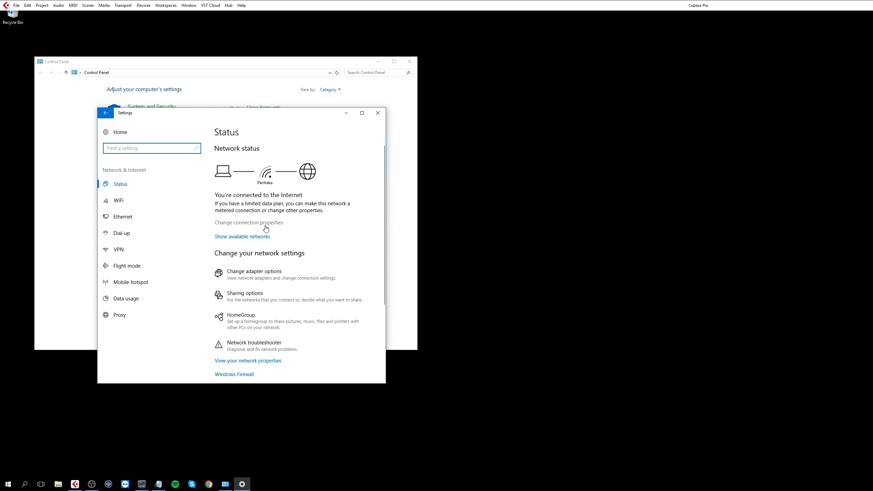
{"action": "left_click", "coordinate": [265, 224]}
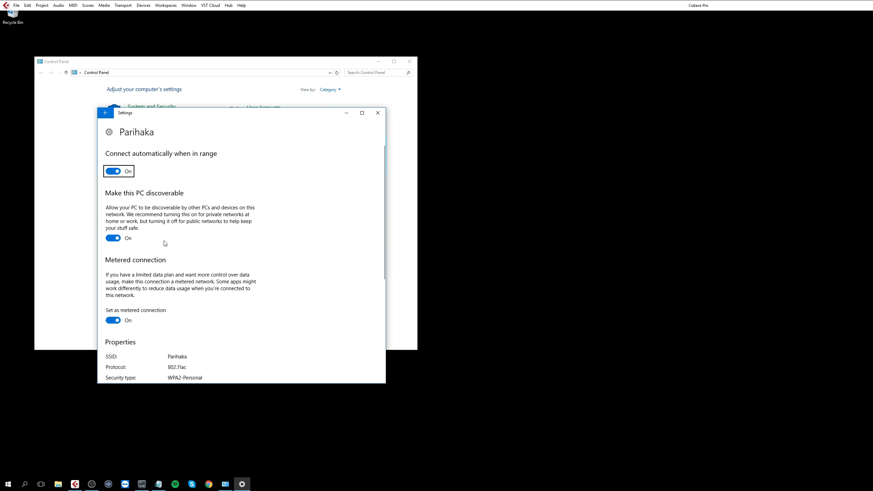